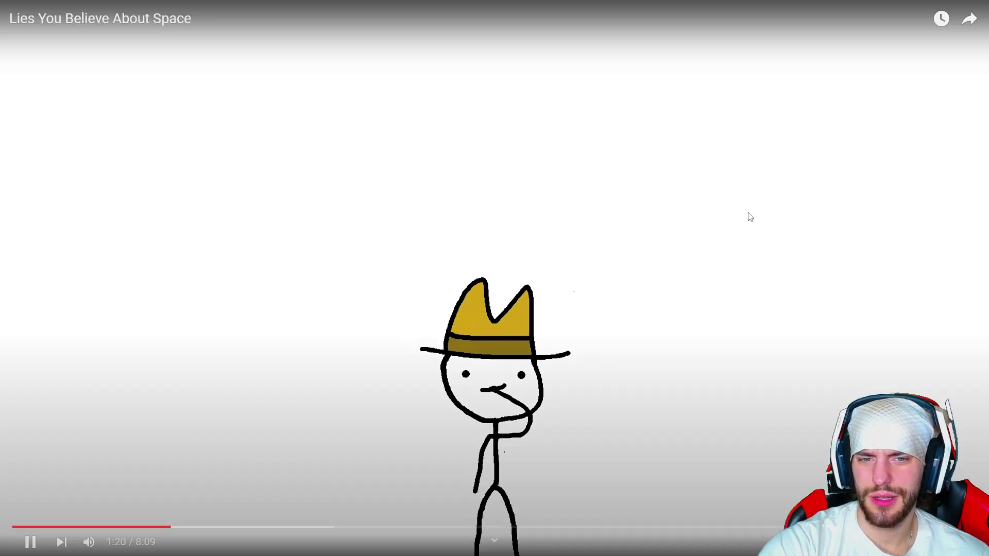
Step: Pause and resume 'Lies You Believe About Space' several times to comment on it
left_click(754, 216)
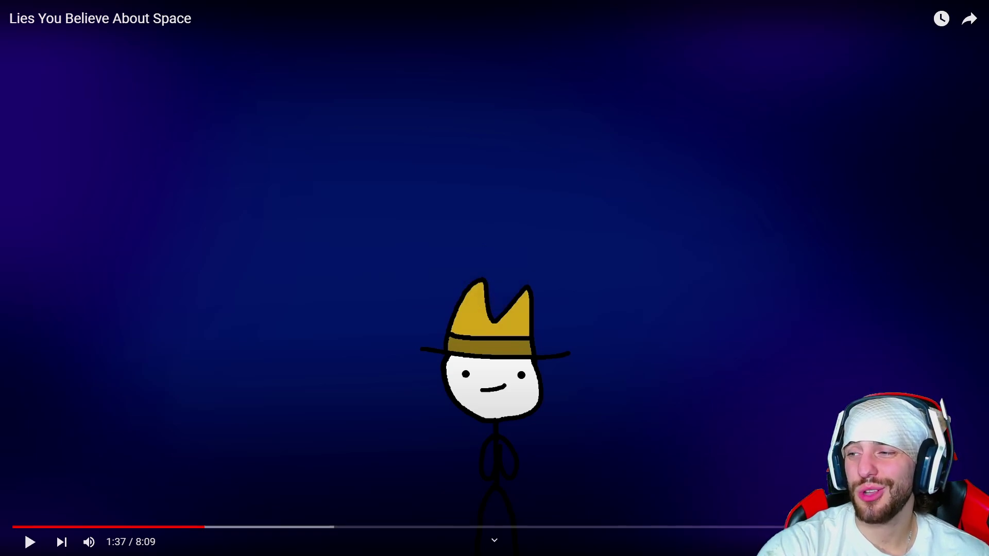
key("space")
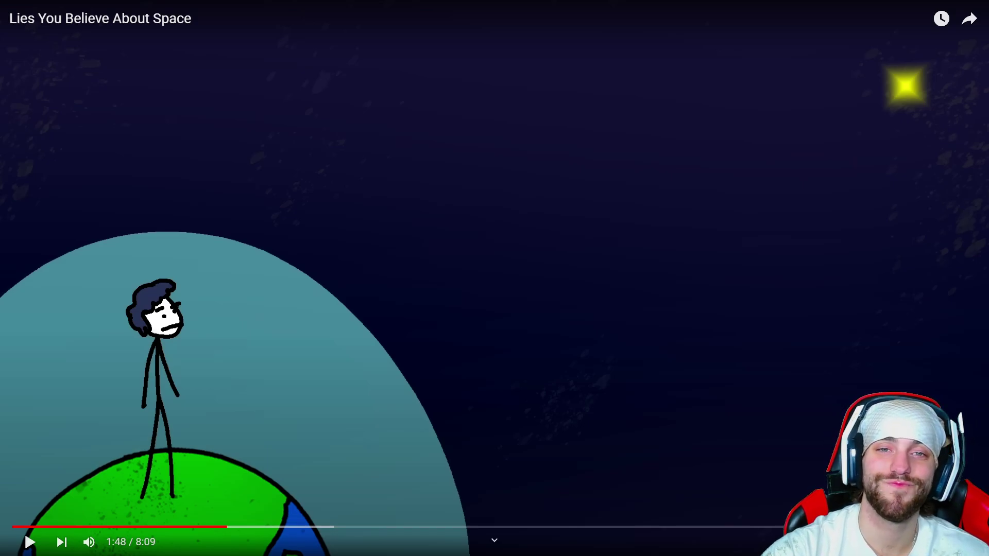
left_click(823, 165)
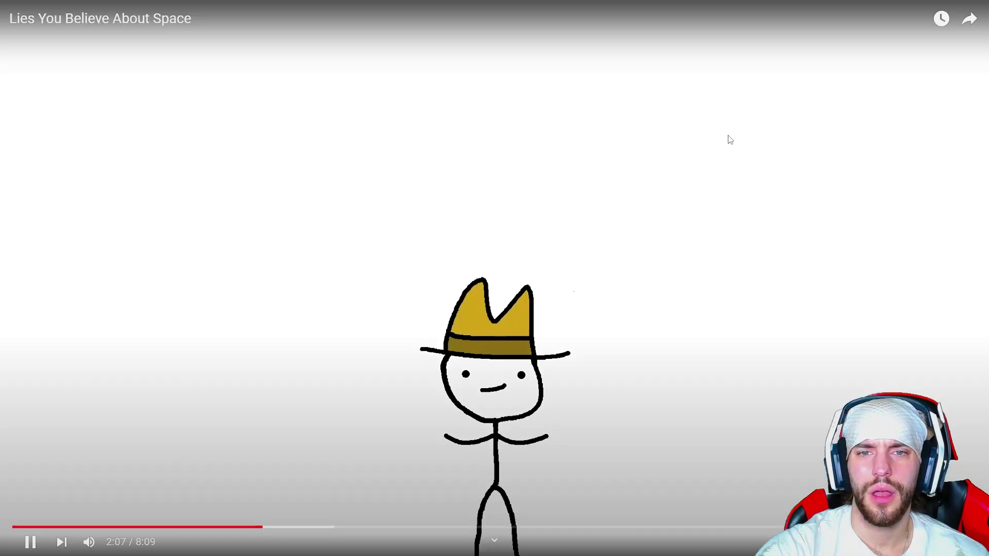
left_click(740, 137)
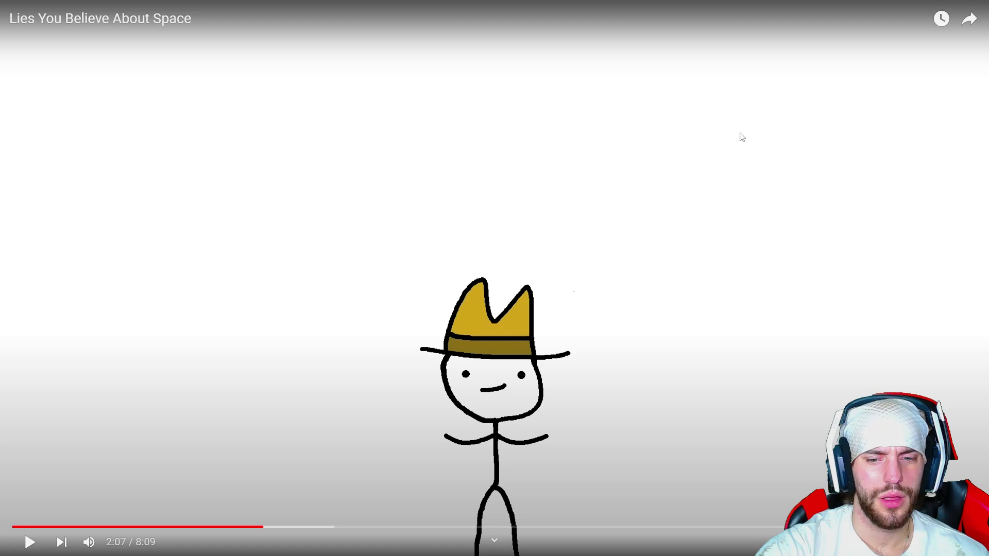
left_click(715, 156)
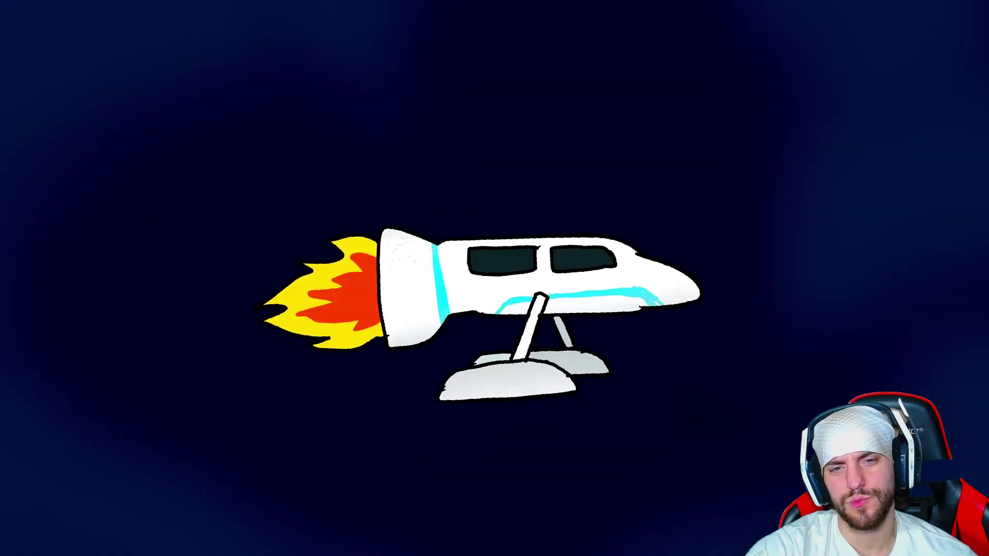
Step: Pause for a final comment, let the video finish, then leave fullscreen
left_click(781, 99)
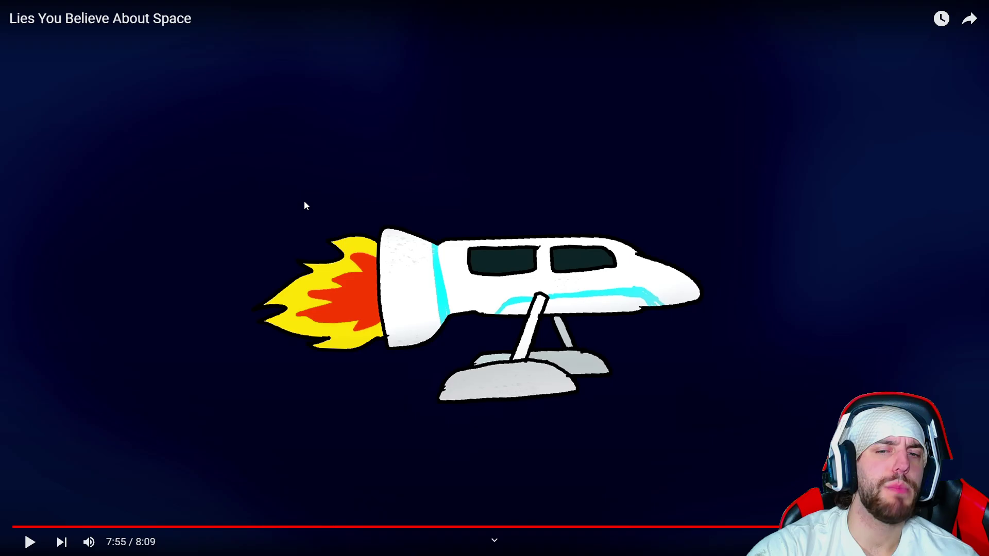
left_click(526, 218)
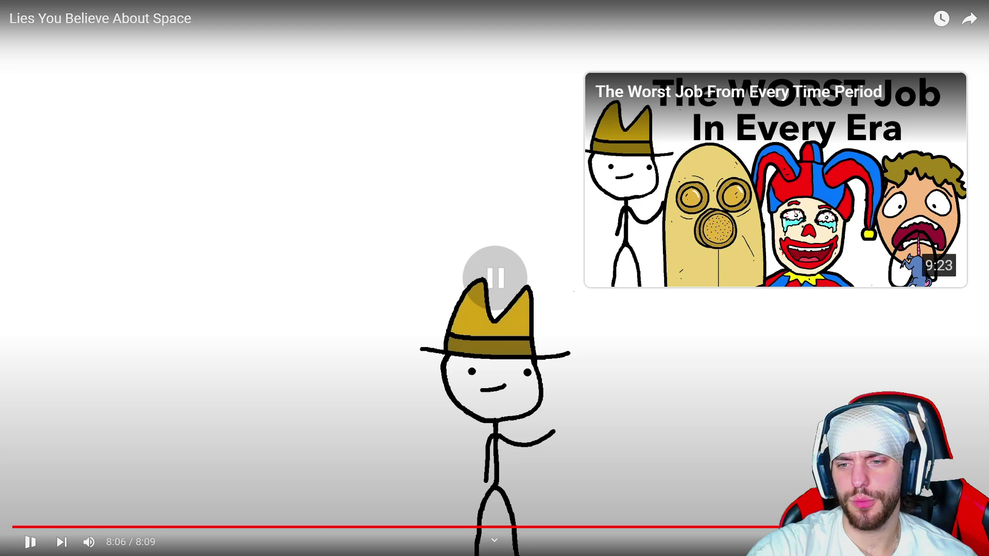
key("Escape")
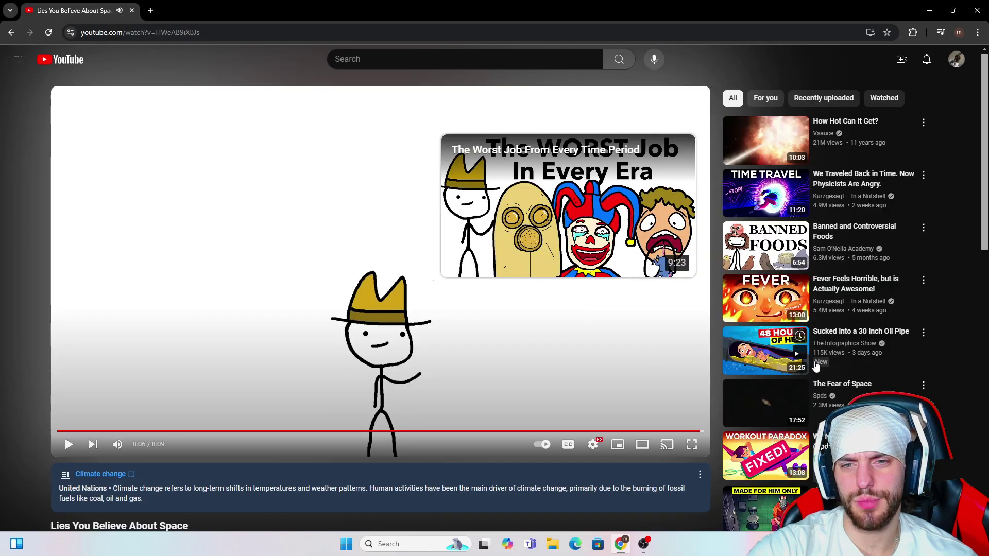